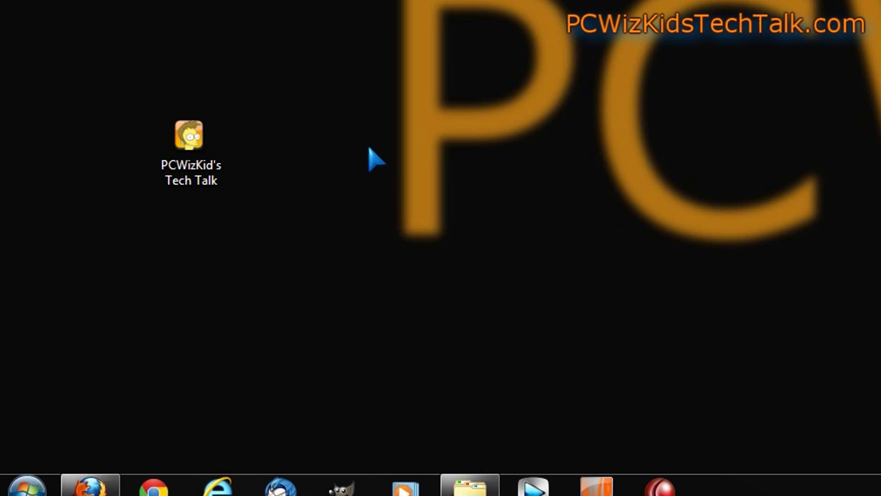
- Show the desktop's existing context menu entries, then bring up the Start menu
{"action": "right_click", "coordinate": [282, 127]}
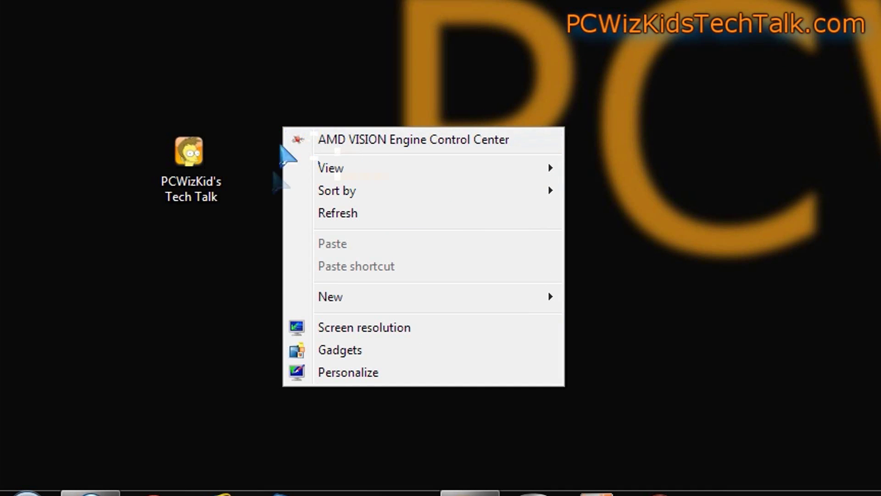
{"action": "left_click", "coordinate": [252, 209]}
- Launch Registry Editor by searching for regedit from the Start menu
{"action": "key", "text": "super"}
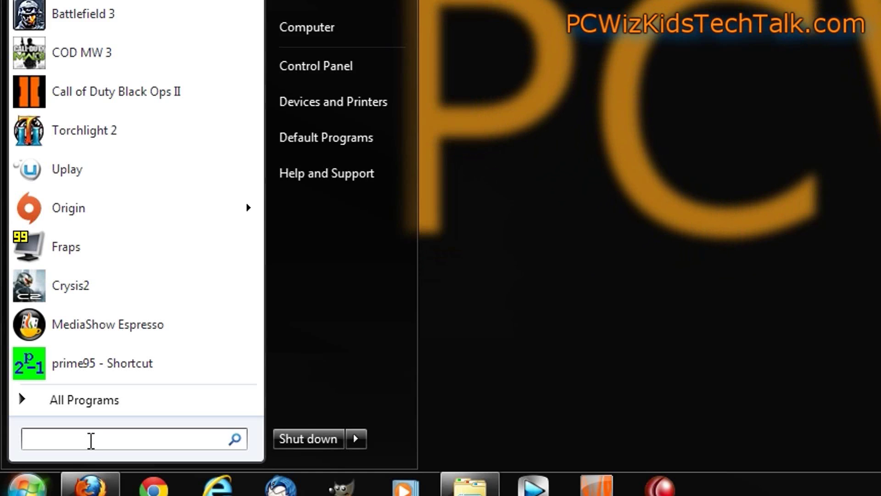
{"action": "type", "text": "regedeit."}
{"action": "key", "text": "Return"}
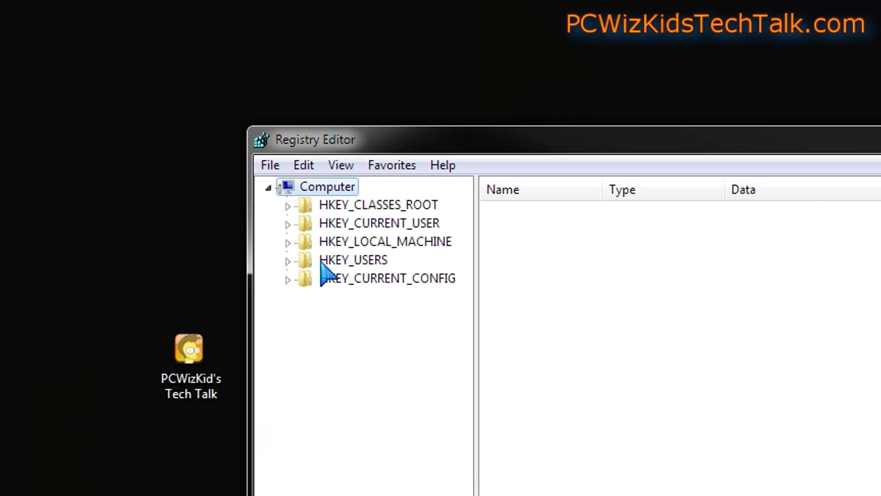
- Navigate the key tree to HKEY_CLASSES_ROOT\DesktopBackground\Shell
{"action": "left_click", "coordinate": [288, 206]}
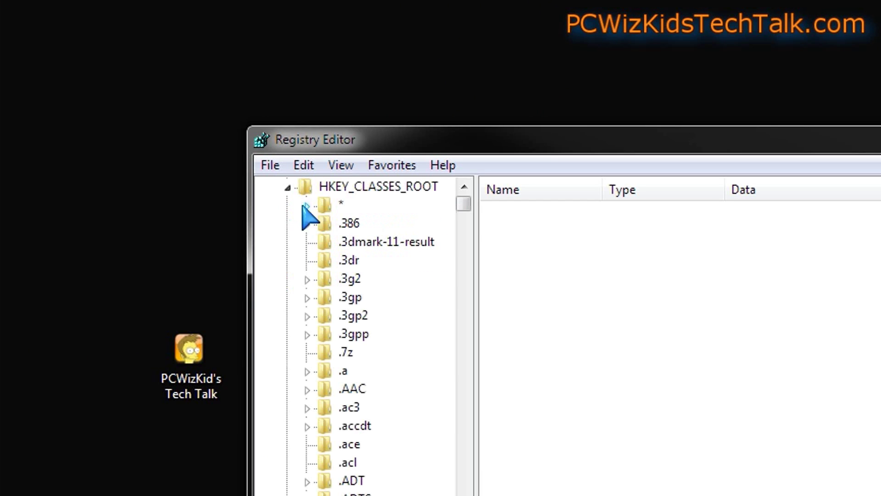
{"action": "scroll", "coordinate": [432, 299], "scroll_direction": "down", "scroll_amount": 20}
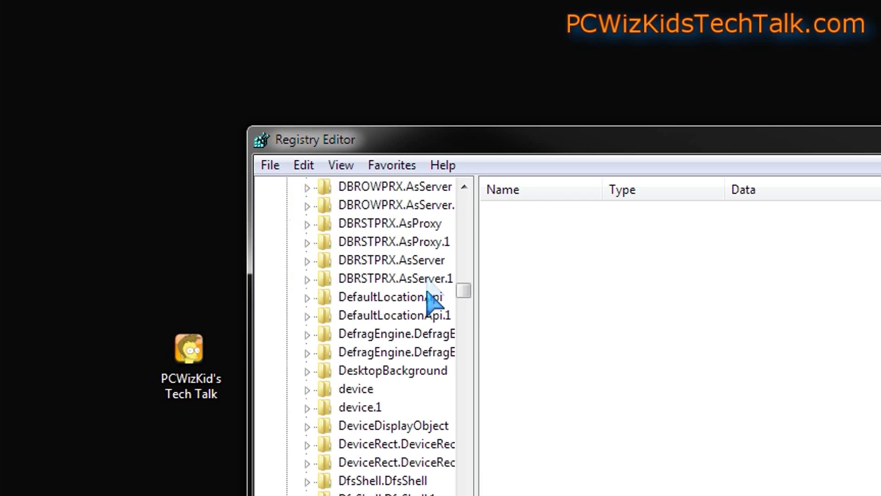
{"action": "left_click", "coordinate": [387, 372]}
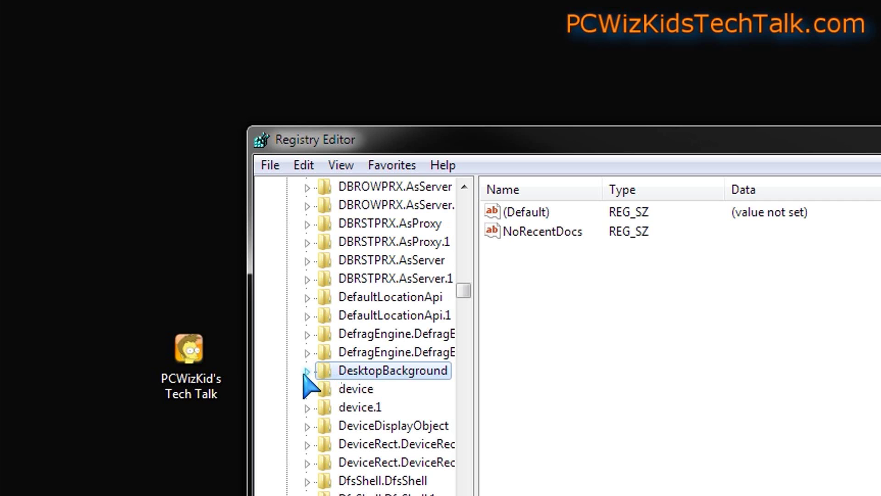
{"action": "left_click", "coordinate": [307, 372]}
{"action": "left_click", "coordinate": [366, 376]}
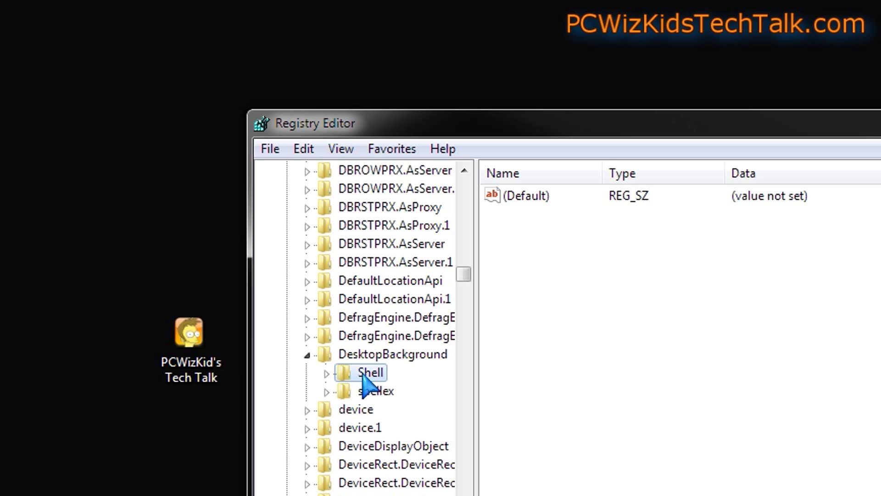
{"action": "right_click", "coordinate": [366, 381]}
{"action": "mouse_move", "coordinate": [410, 377]}
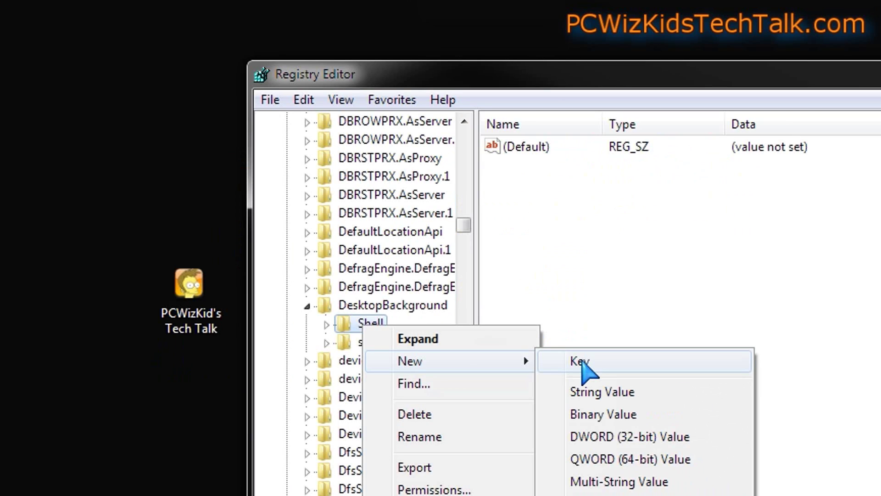
- Create a new key named PCWizKid under Shell and select its (Default) value
{"action": "left_click", "coordinate": [580, 363]}
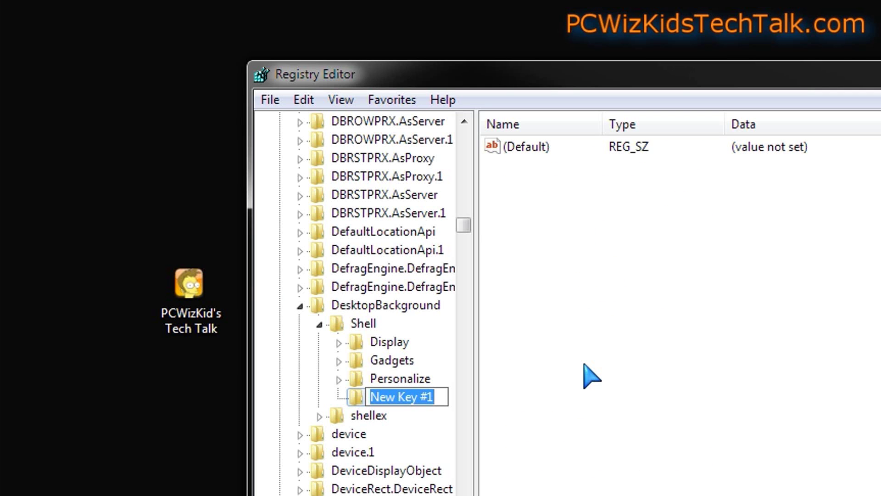
{"action": "type", "text": "PCWizK"}
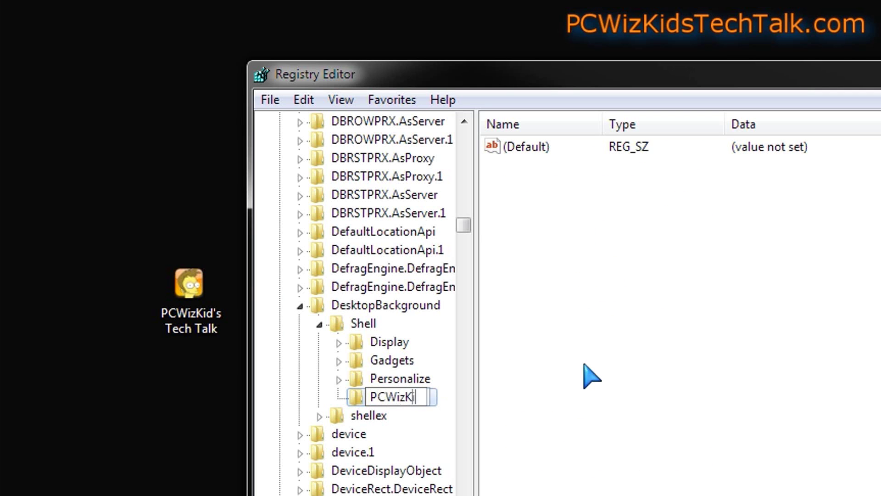
{"action": "type", "text": "id"}
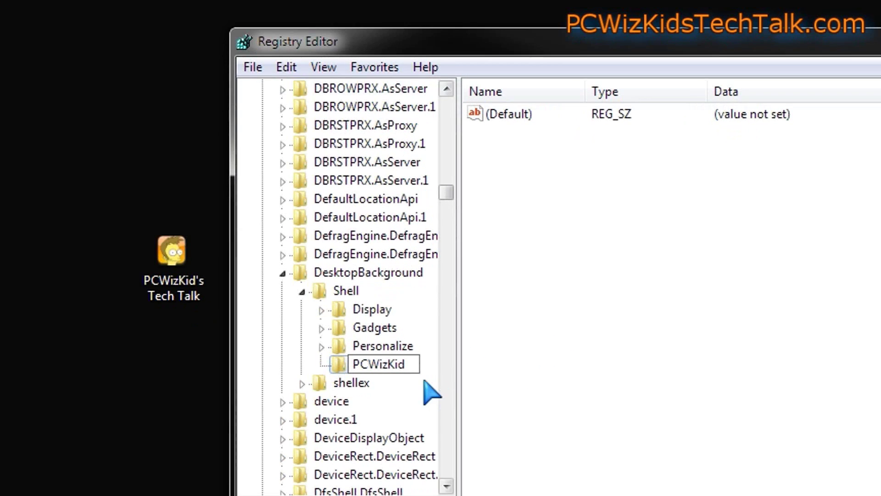
{"action": "key", "text": "Return"}
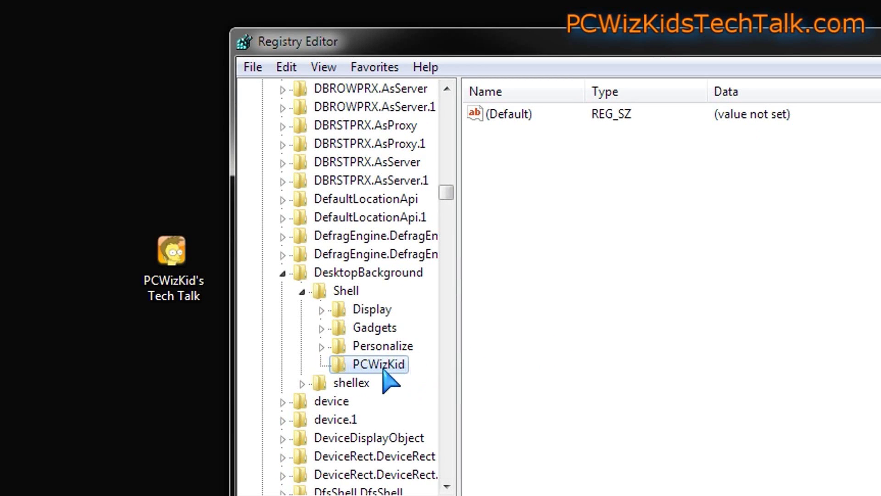
{"action": "left_click", "coordinate": [524, 118]}
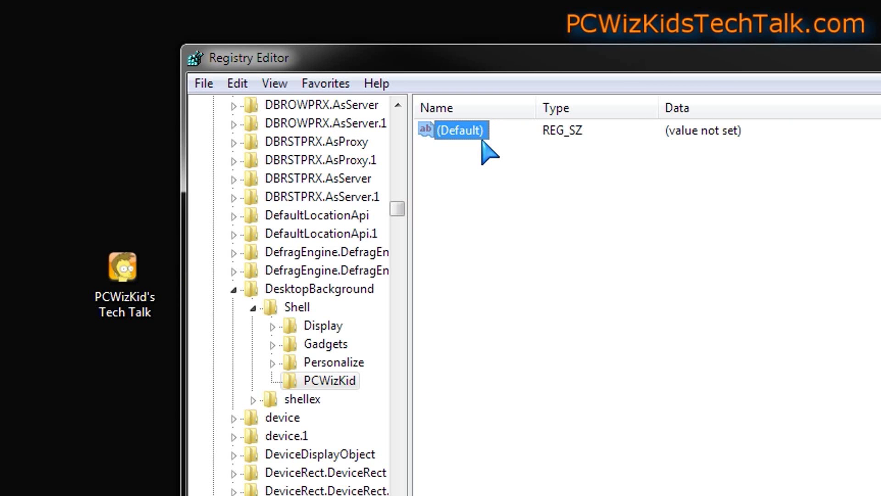
{"action": "left_click", "coordinate": [482, 141]}
- Edit PCWizKid's (Default) string, entering PCWizKid as its value data
{"action": "double_click", "coordinate": [474, 132]}
{"action": "type", "text": "PCWizKid"}
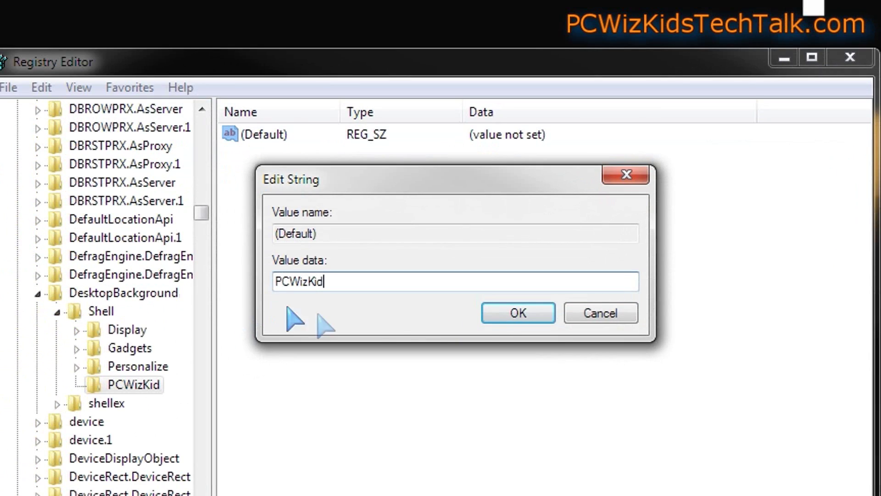
{"action": "left_click", "coordinate": [484, 318]}
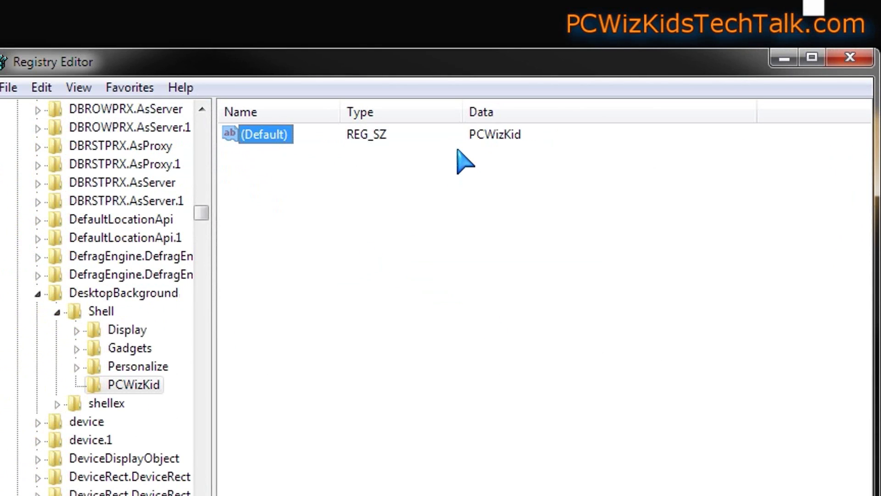
{"action": "left_click", "coordinate": [400, 150]}
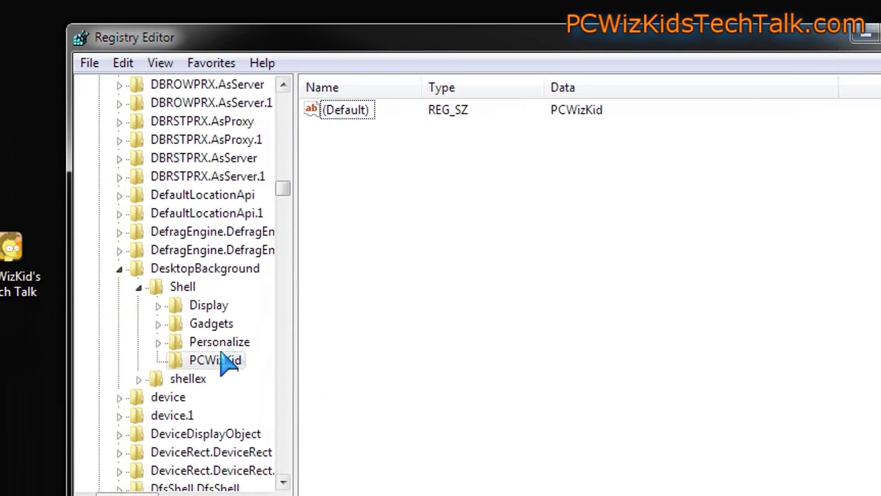
- Create a new key named command under PCWizKid and select it
{"action": "left_click", "coordinate": [222, 355]}
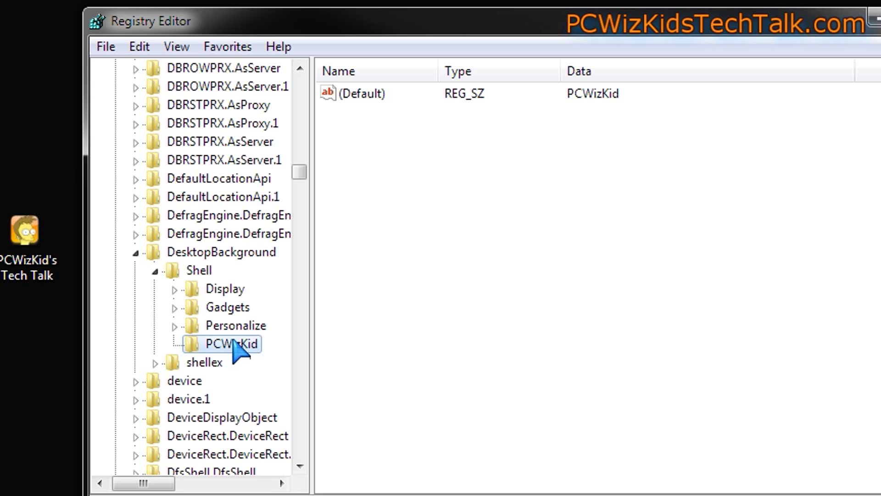
{"action": "right_click", "coordinate": [233, 342]}
{"action": "mouse_move", "coordinate": [278, 375]}
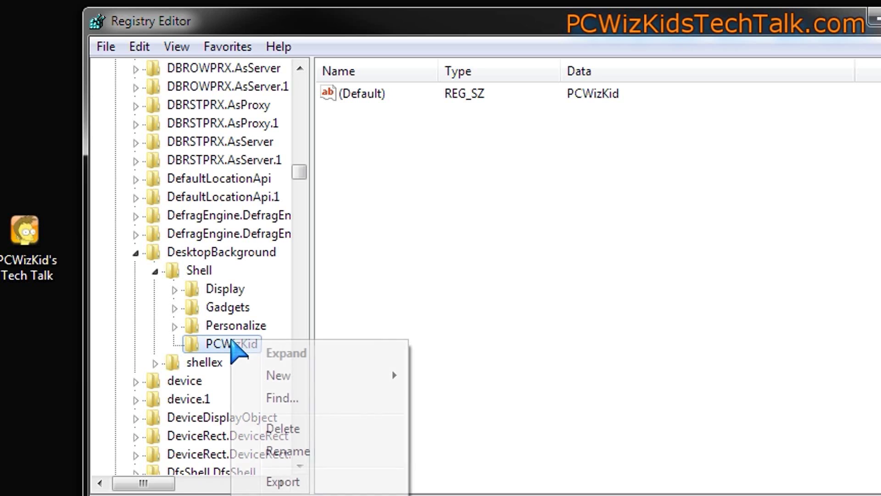
{"action": "left_click", "coordinate": [444, 359]}
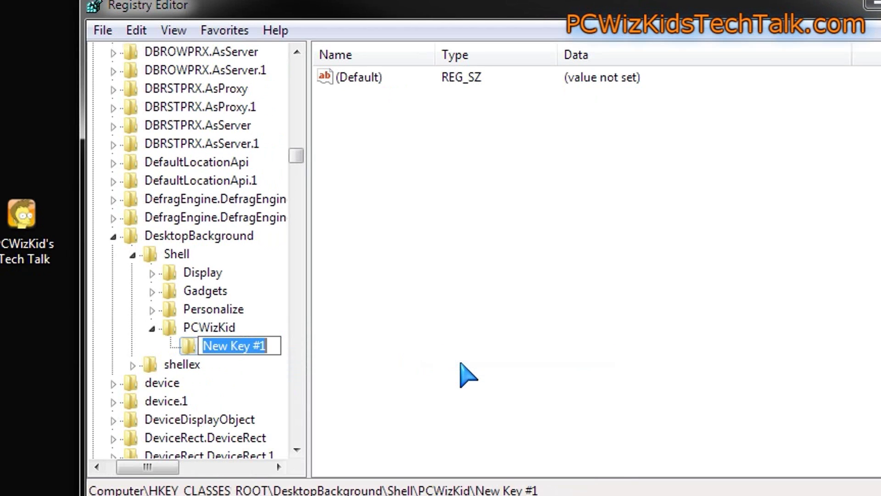
{"action": "type", "text": "co"}
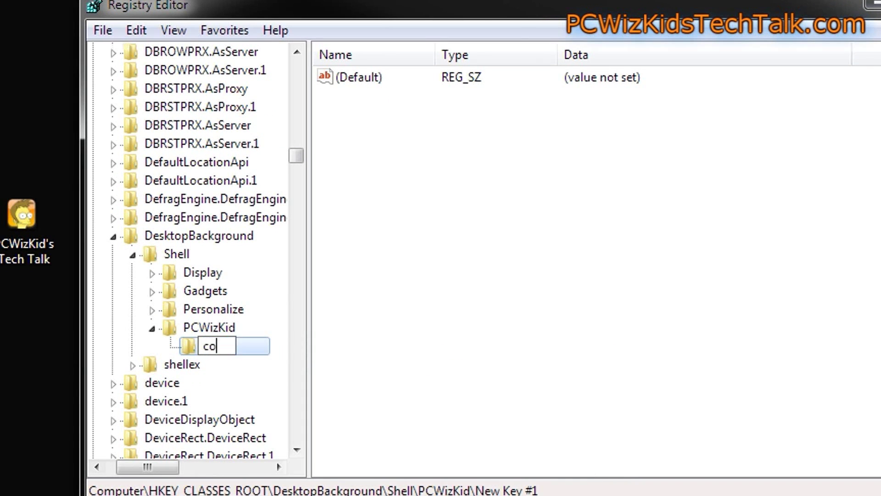
{"action": "type", "text": "mmand"}
{"action": "left_click", "coordinate": [451, 364]}
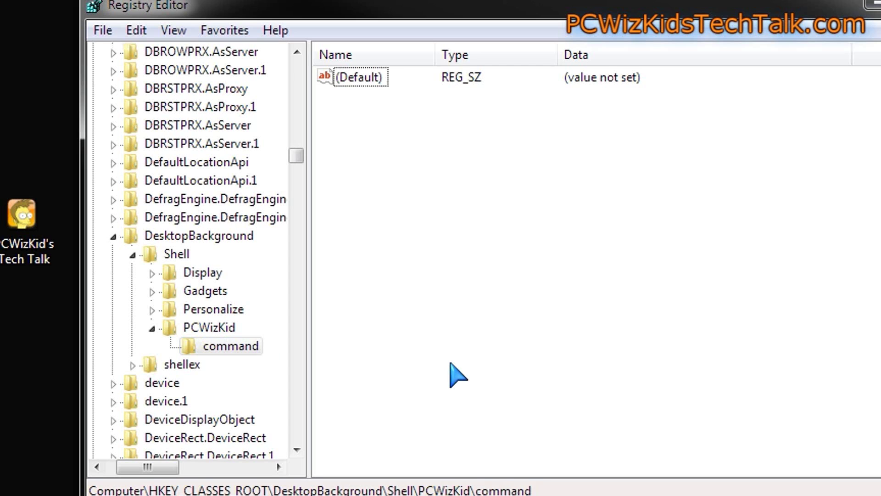
{"action": "left_click", "coordinate": [252, 345]}
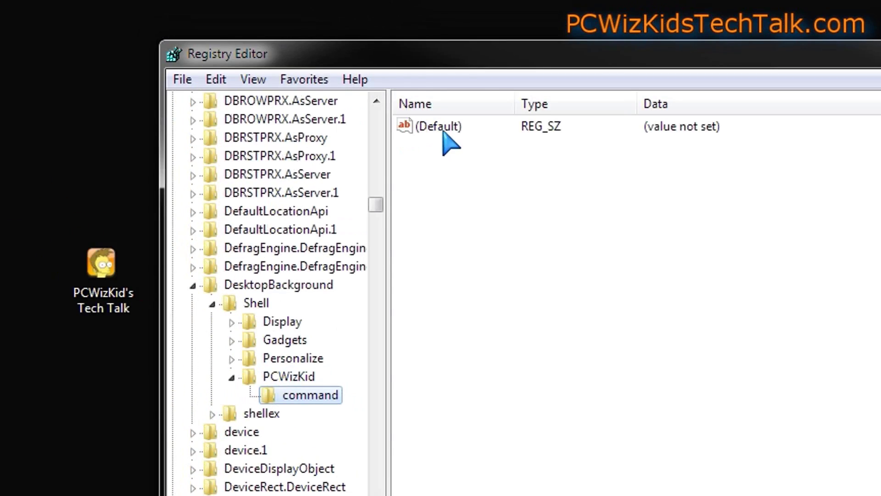
- Enter explorer.exe as the (Default) data of the command key
{"action": "double_click", "coordinate": [443, 129]}
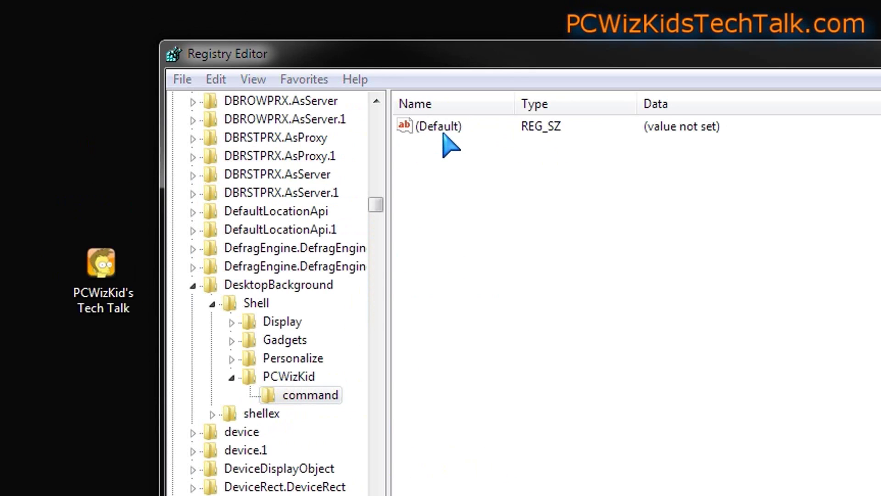
{"action": "type", "text": "explorer.exe"}
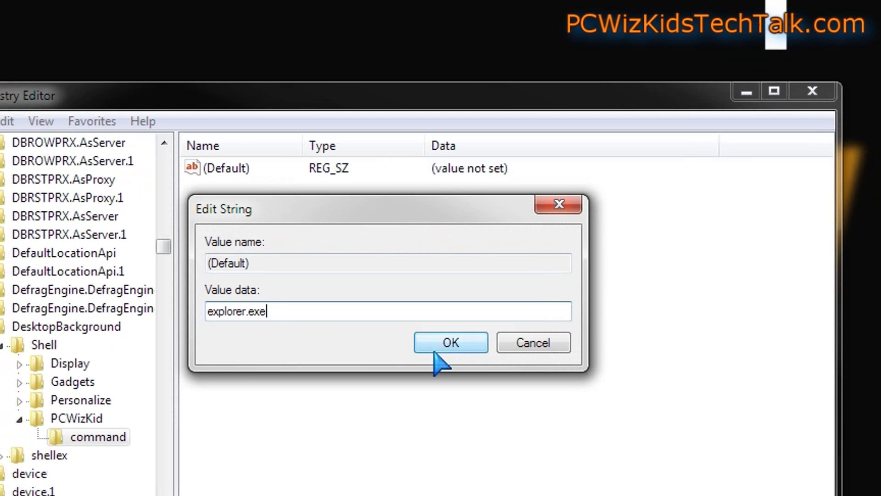
{"action": "left_click", "coordinate": [418, 375]}
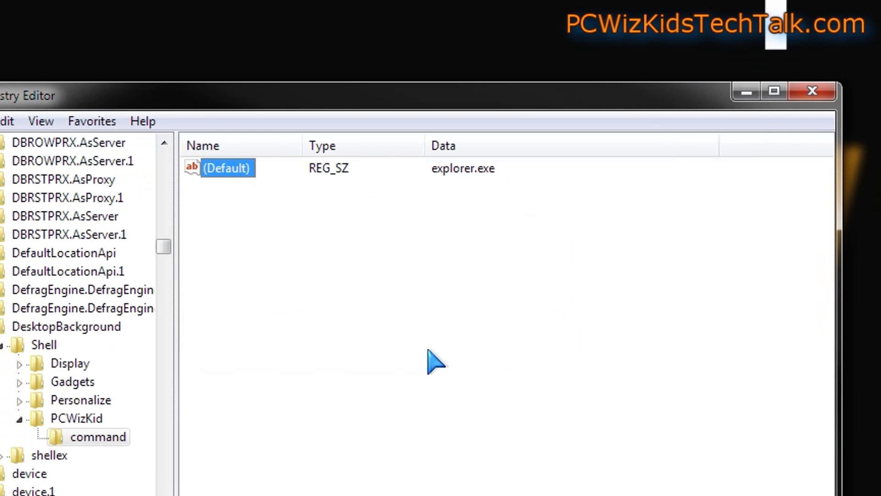
{"action": "left_click", "coordinate": [245, 265]}
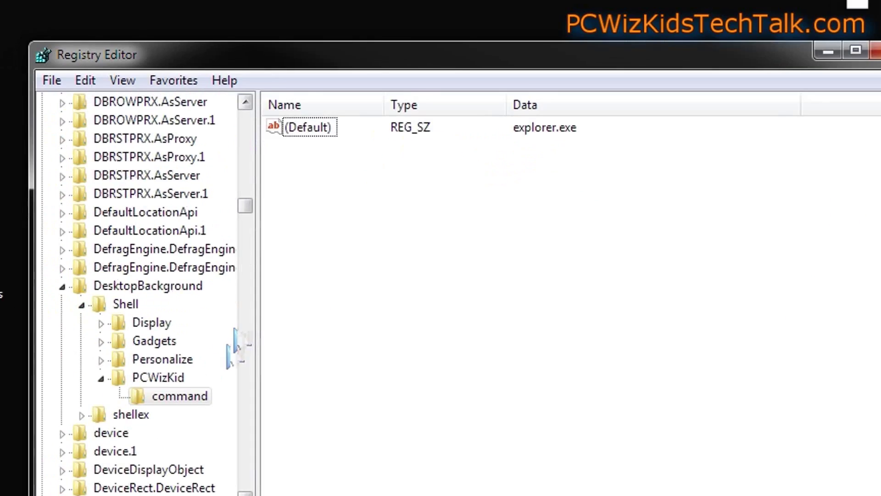
- Create a new string value named Icon under PCWizKid
{"action": "left_click", "coordinate": [225, 314]}
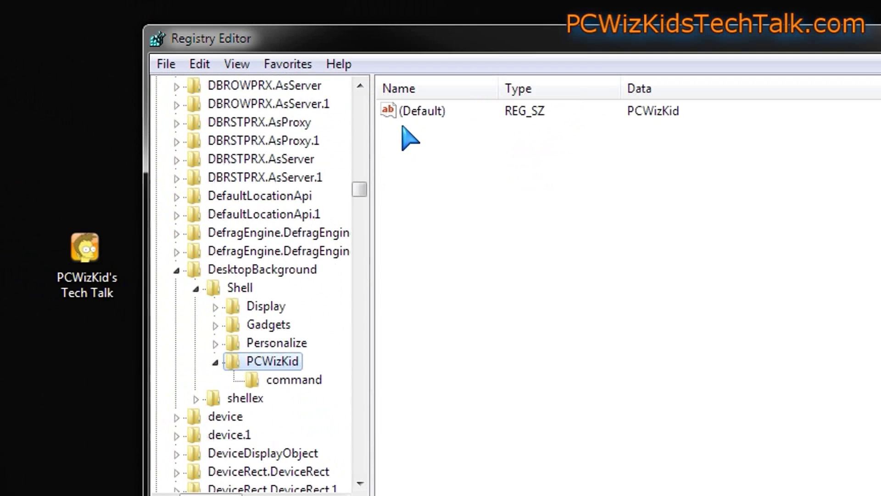
{"action": "right_click", "coordinate": [427, 149]}
{"action": "mouse_move", "coordinate": [473, 161]}
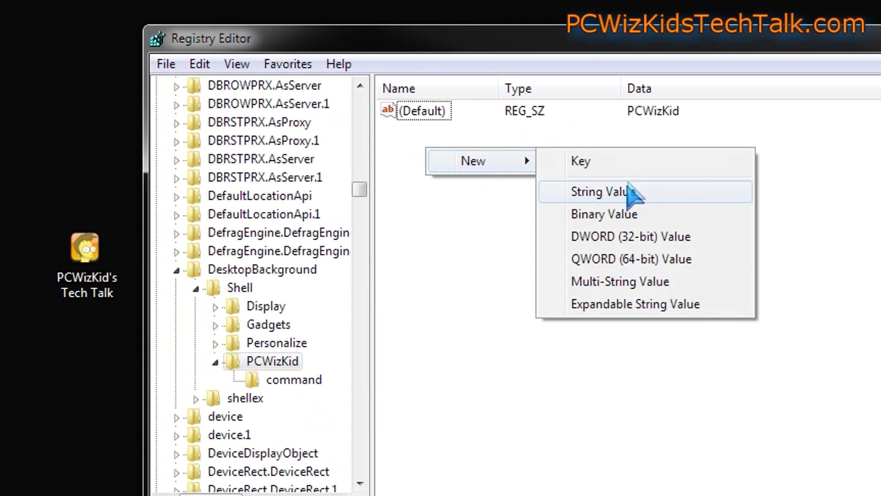
{"action": "left_click", "coordinate": [627, 191]}
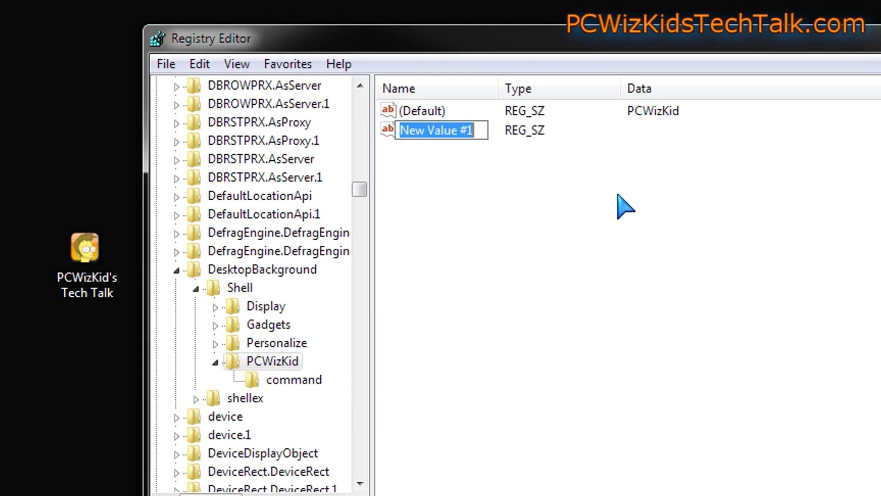
{"action": "type", "text": "Icon"}
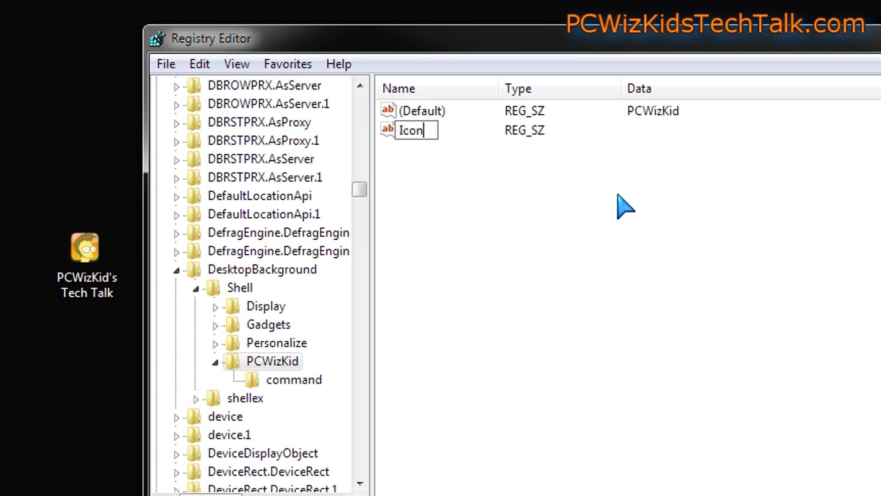
{"action": "key", "text": "Return"}
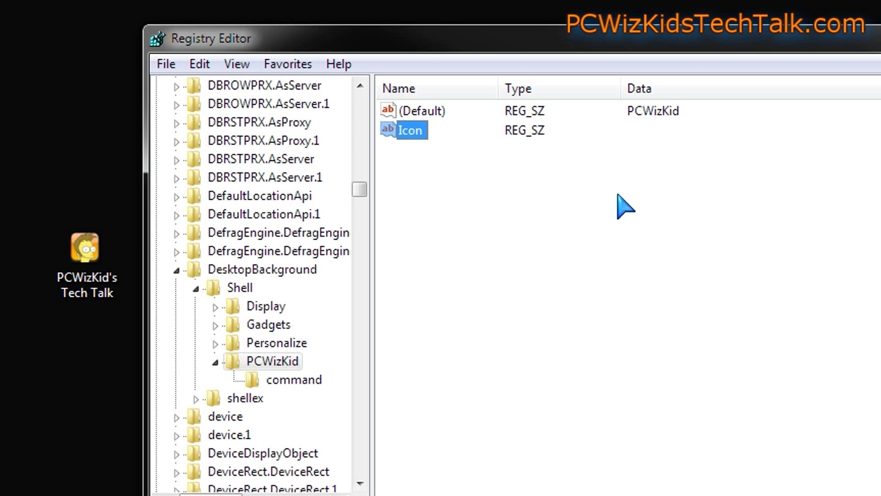
{"action": "left_click", "coordinate": [625, 207]}
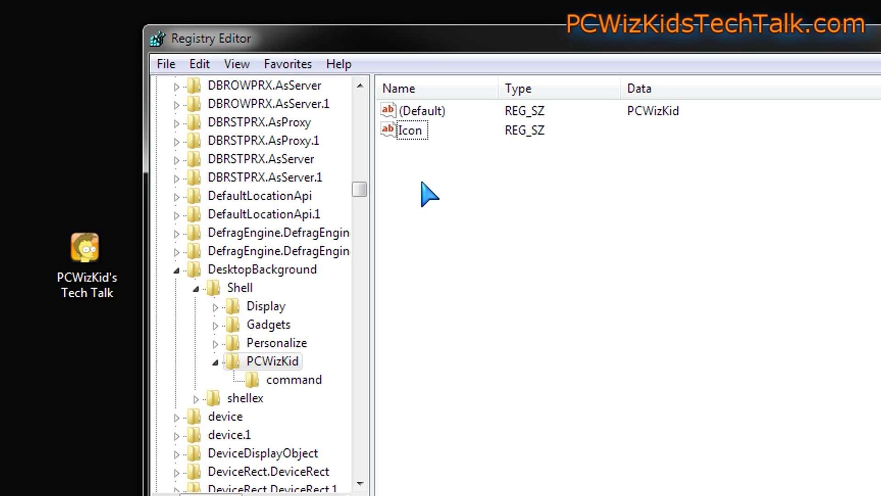
- Set the Icon value's data to imageres.dll,206
{"action": "left_click", "coordinate": [419, 134]}
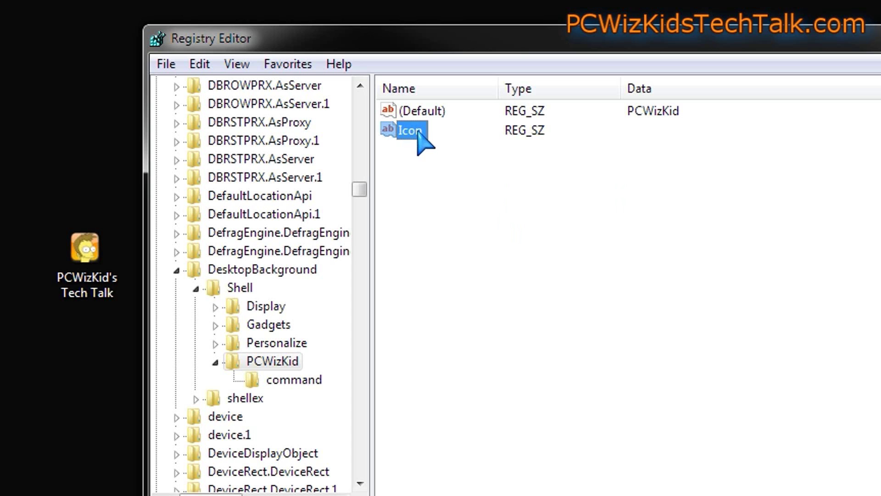
{"action": "double_click", "coordinate": [415, 131]}
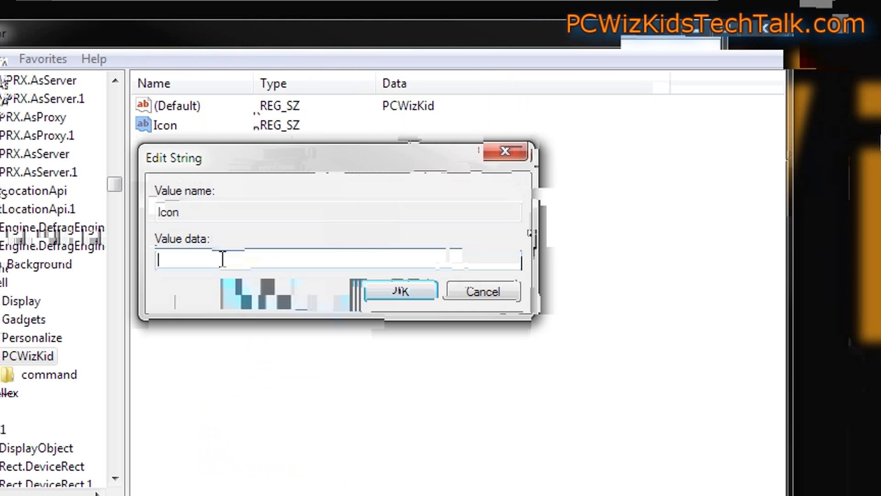
{"action": "type", "text": "imageres.dll,206"}
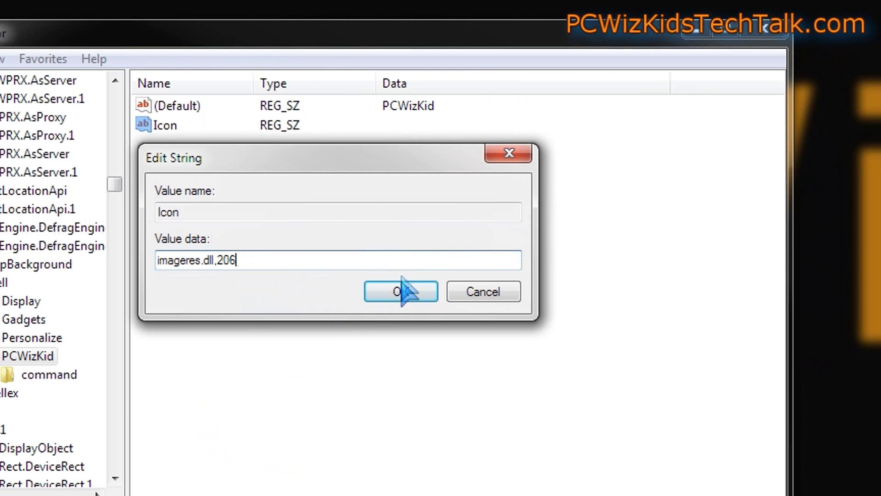
{"action": "left_click", "coordinate": [400, 292]}
{"action": "left_click", "coordinate": [269, 170]}
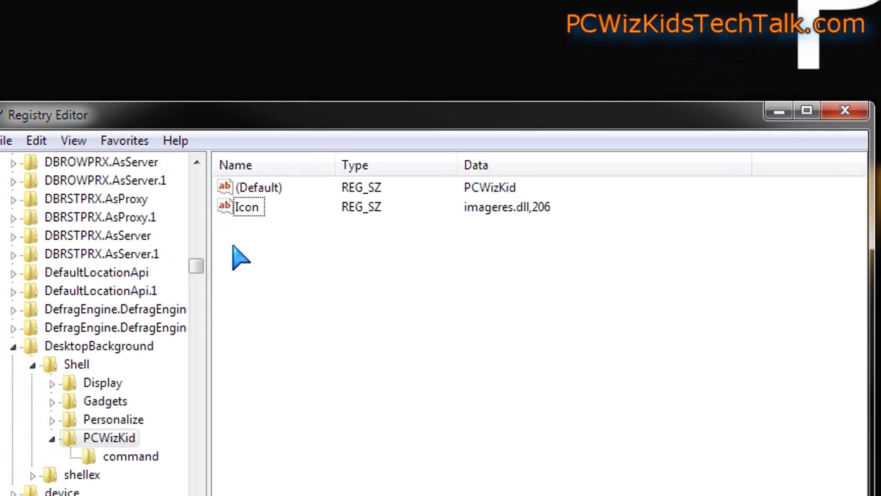
{"action": "right_click", "coordinate": [233, 246]}
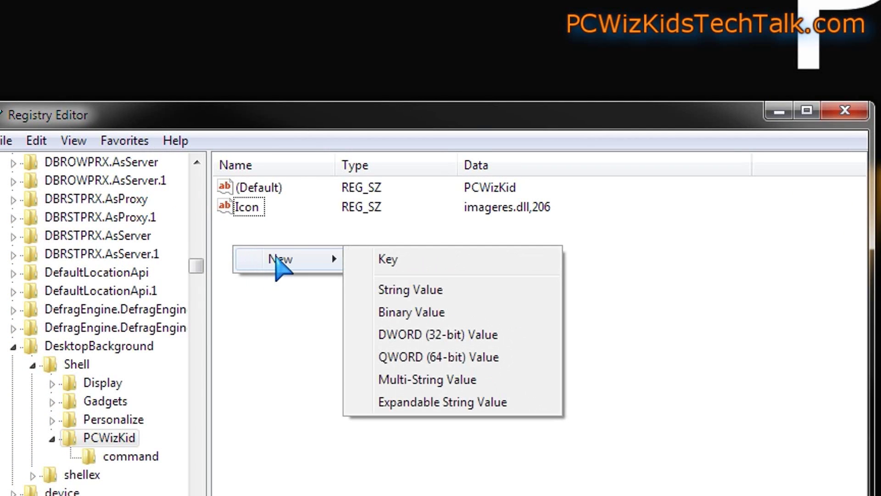
- Create a string value named position and modify its data to top
{"action": "left_click", "coordinate": [403, 291]}
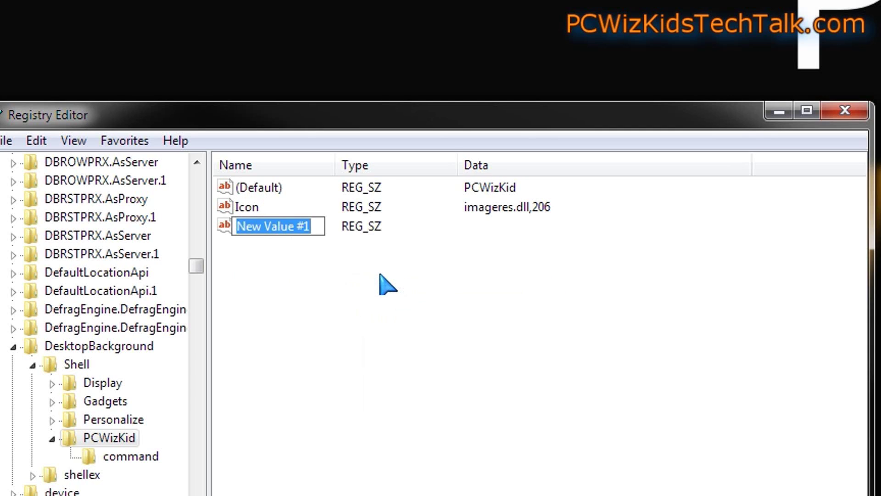
{"action": "type", "text": "position"}
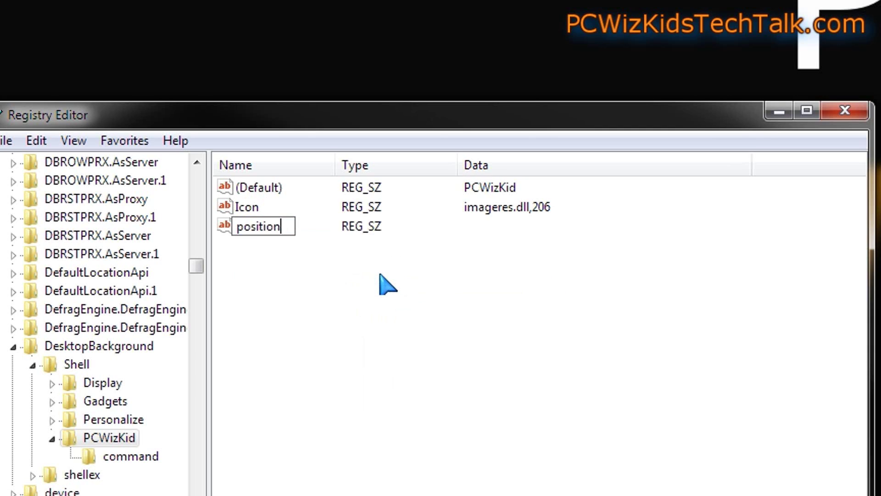
{"action": "key", "text": "Return"}
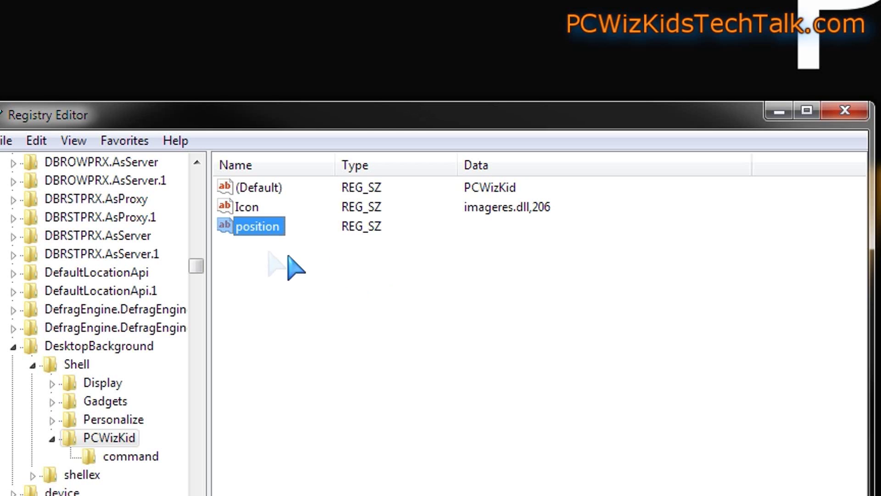
{"action": "right_click", "coordinate": [270, 229]}
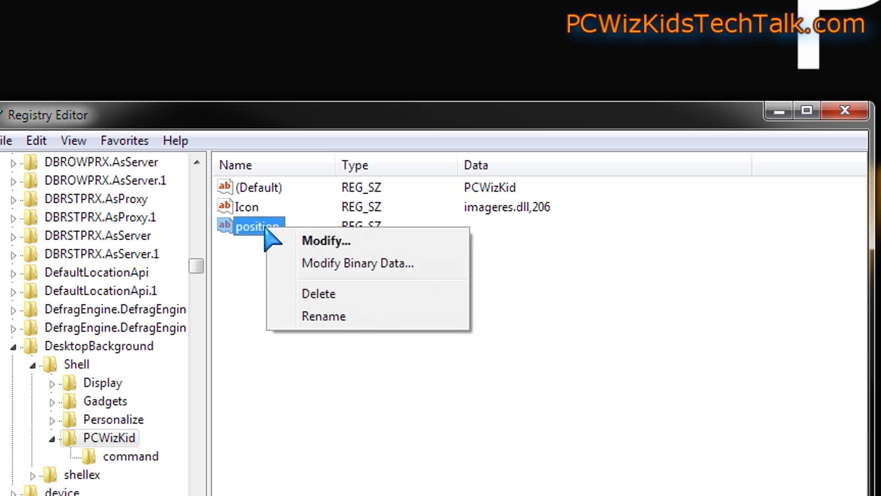
{"action": "left_click", "coordinate": [303, 240]}
{"action": "type", "text": "top"}
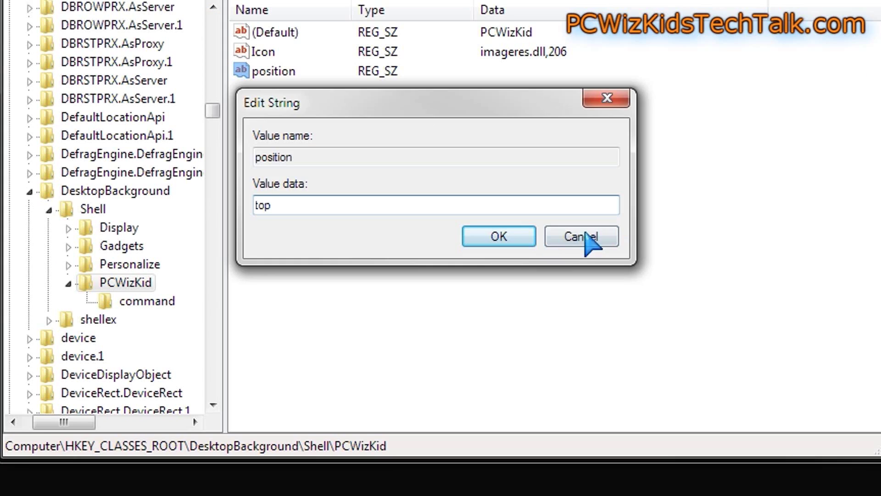
{"action": "left_click", "coordinate": [491, 236]}
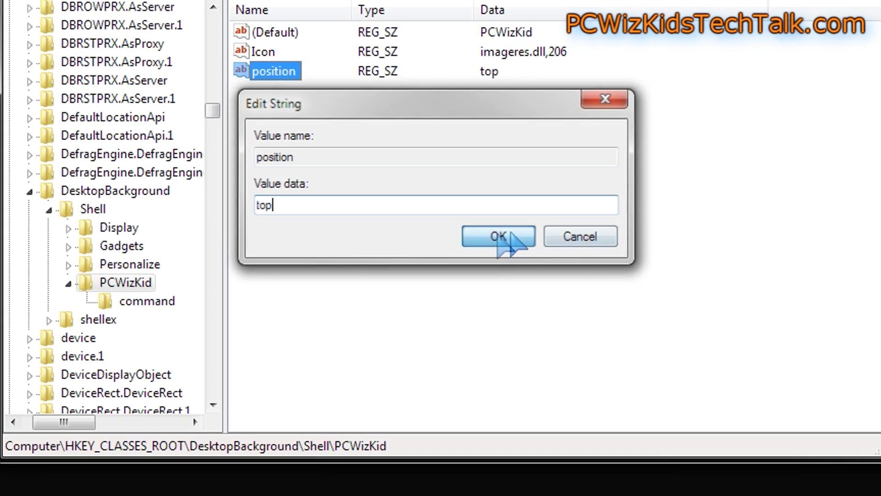
{"action": "left_click", "coordinate": [309, 167]}
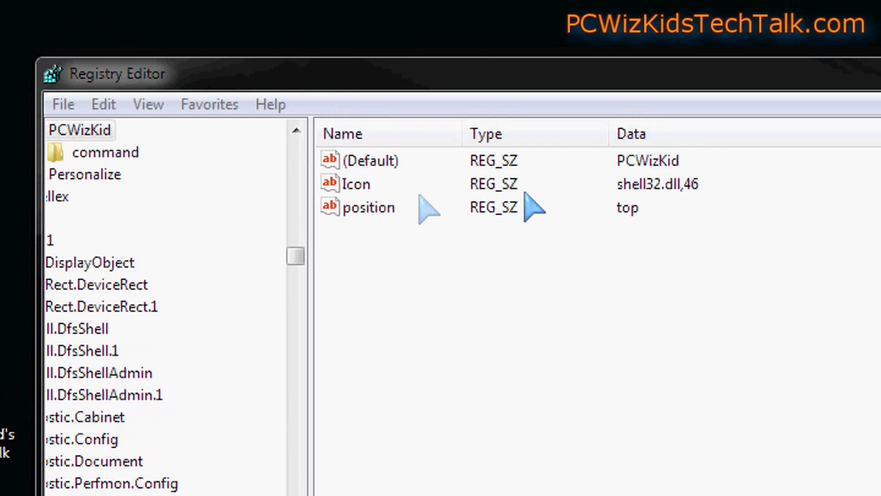
- Open the Icon value and review its shell32.dll,46 data, selecting its file and index parts
{"action": "double_click", "coordinate": [357, 185]}
{"action": "left_click", "coordinate": [425, 371]}
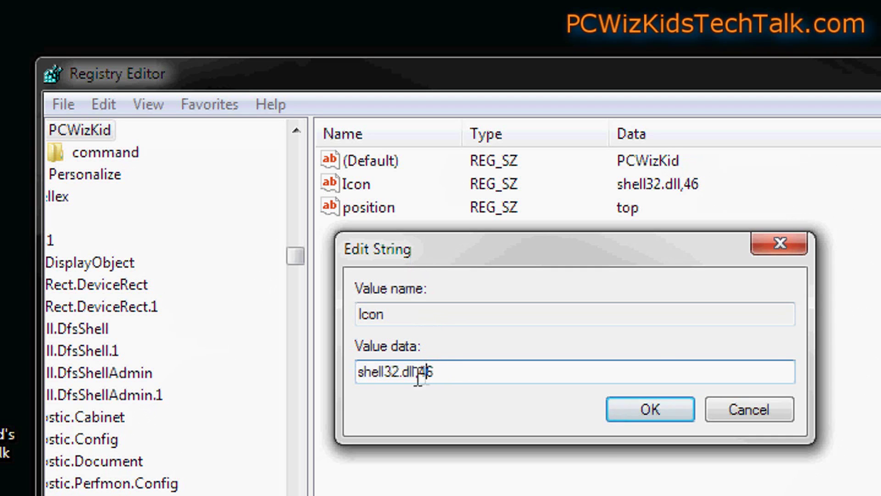
{"action": "left_click_drag", "start_coordinate": [415, 372], "coordinate": [301, 370]}
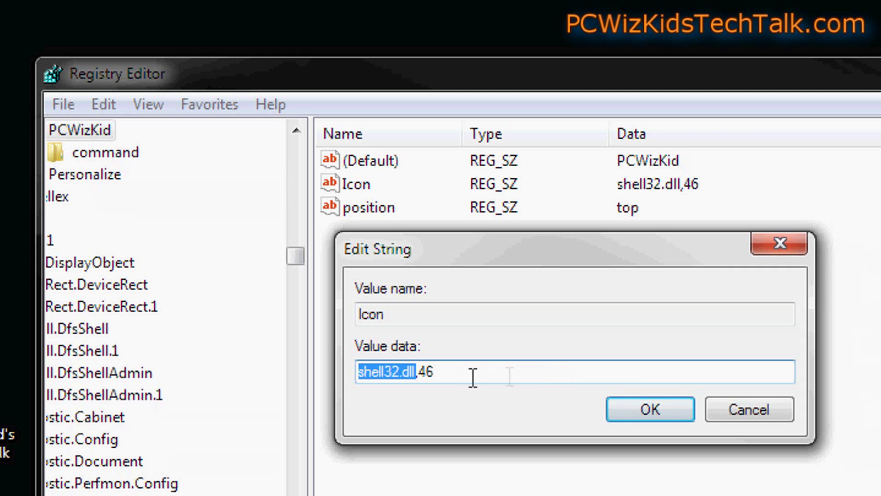
{"action": "left_click_drag", "start_coordinate": [442, 377], "coordinate": [420, 373]}
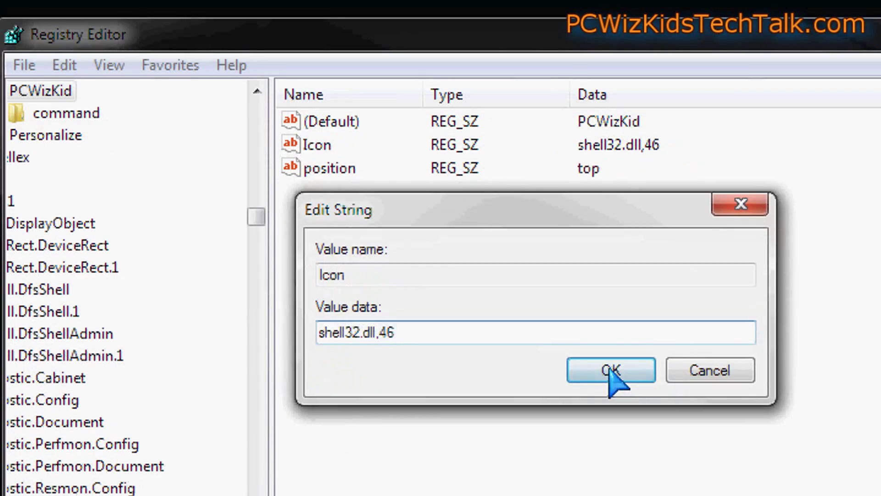